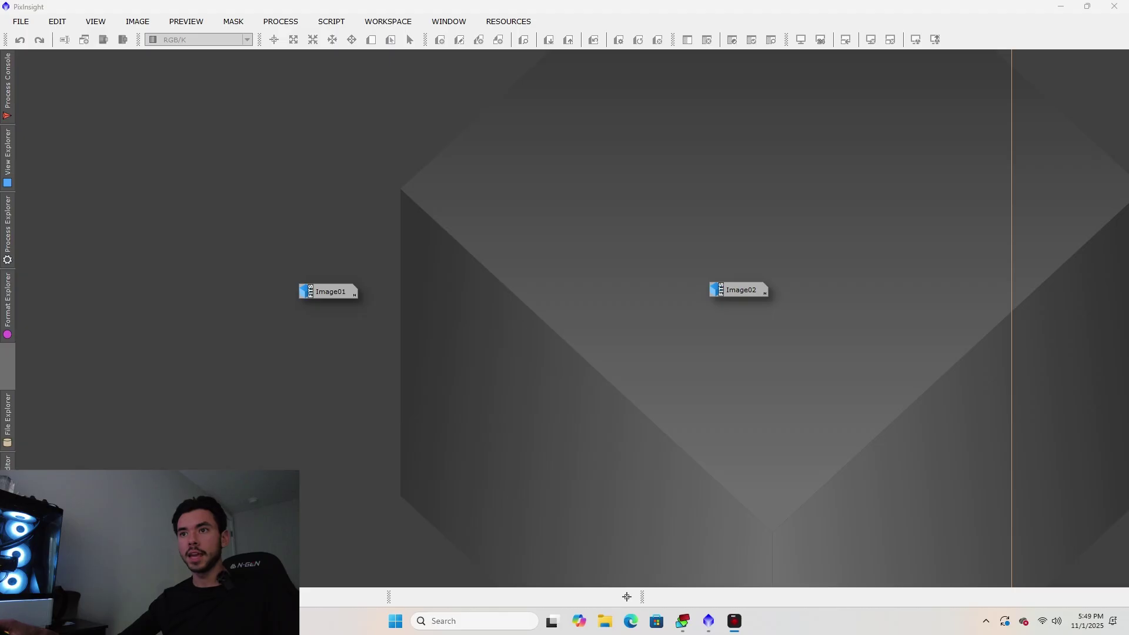
Restore the minimized Image01 and examine its nebulosity, star shapes and the bright star above the central cluster at several magnifications.
double_click(328, 291)
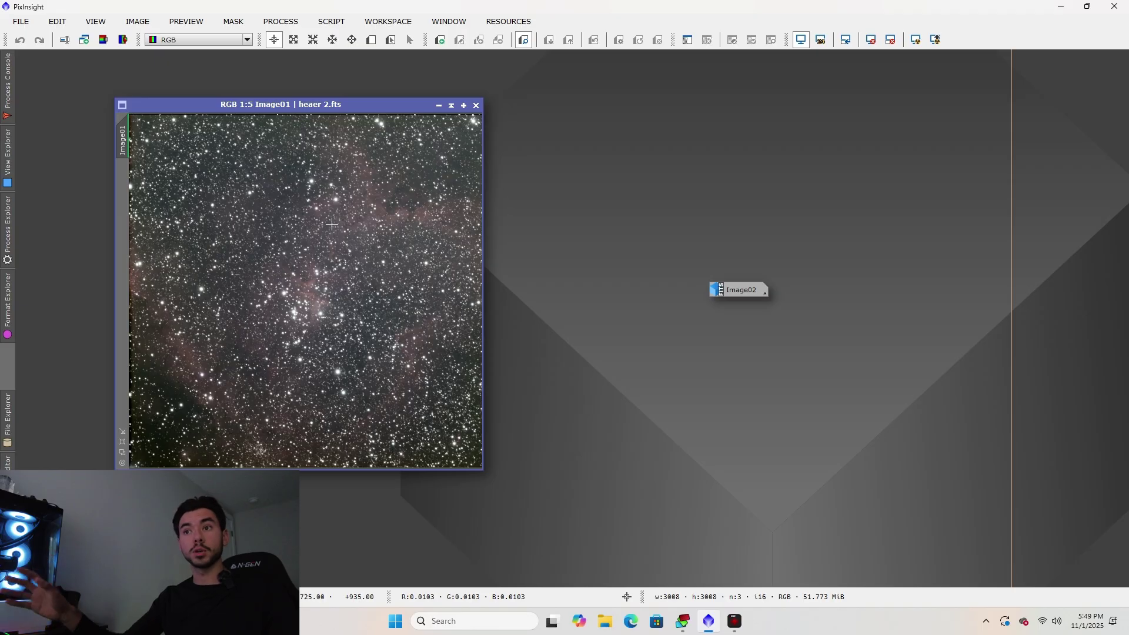
scroll(332, 217, "up", 2)
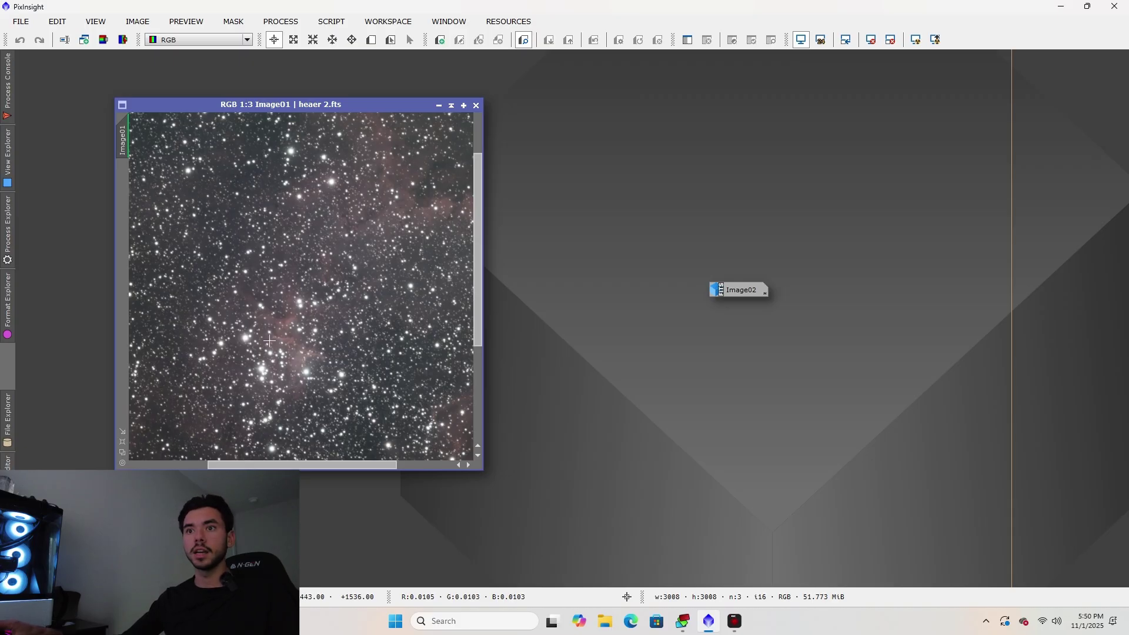
scroll(284, 354, "up", 2)
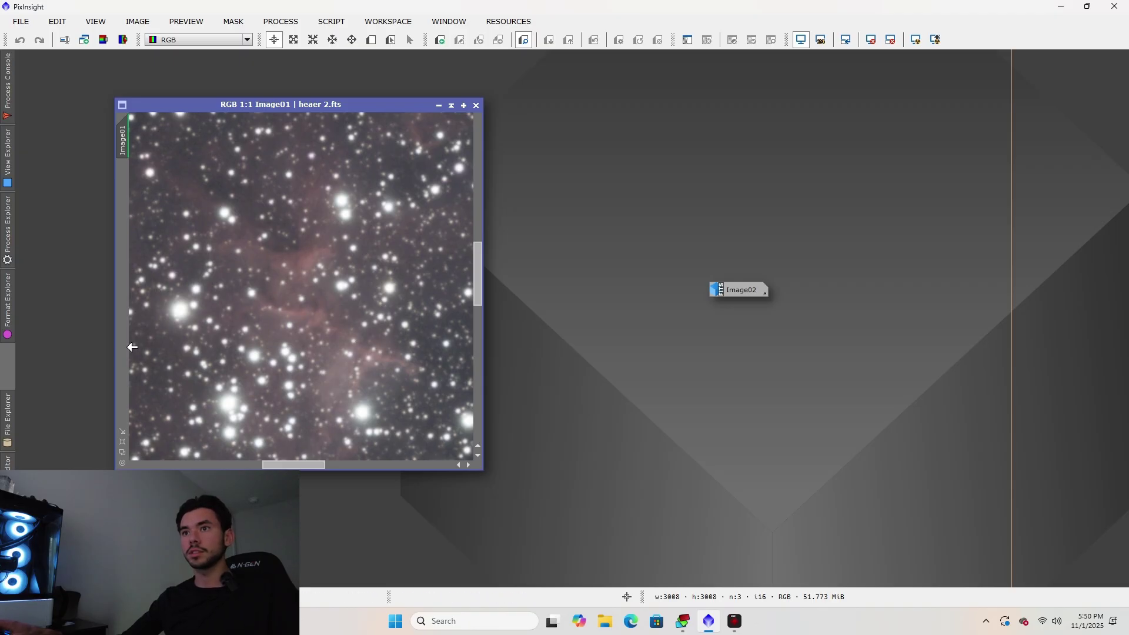
scroll(164, 306, "up", 1)
scroll(164, 307, "down", 4)
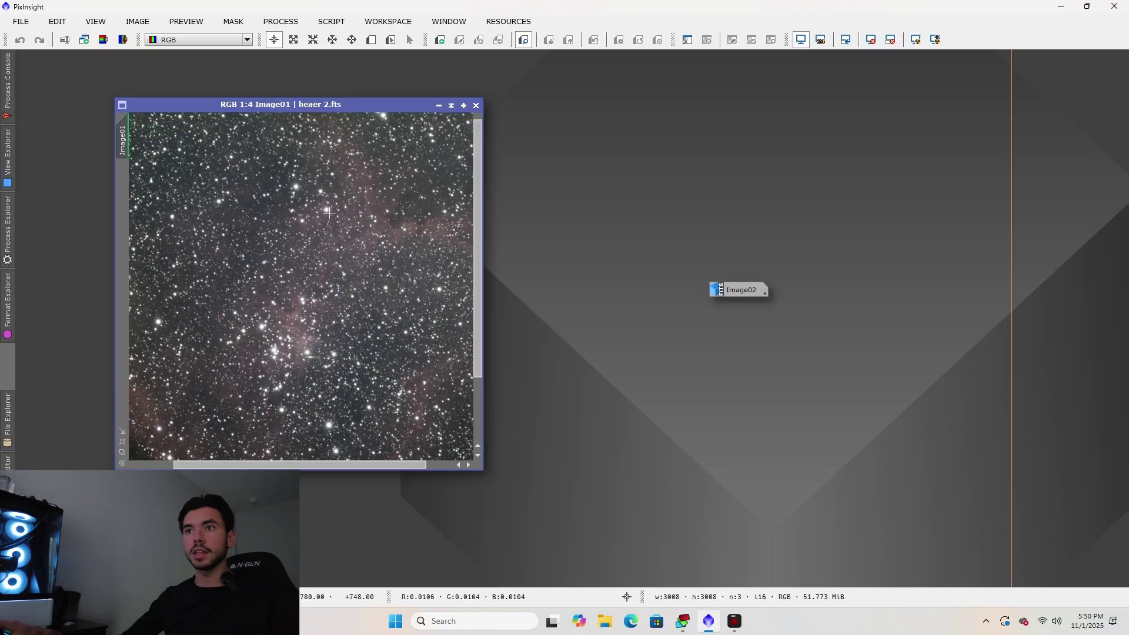
scroll(369, 185, "up", 3)
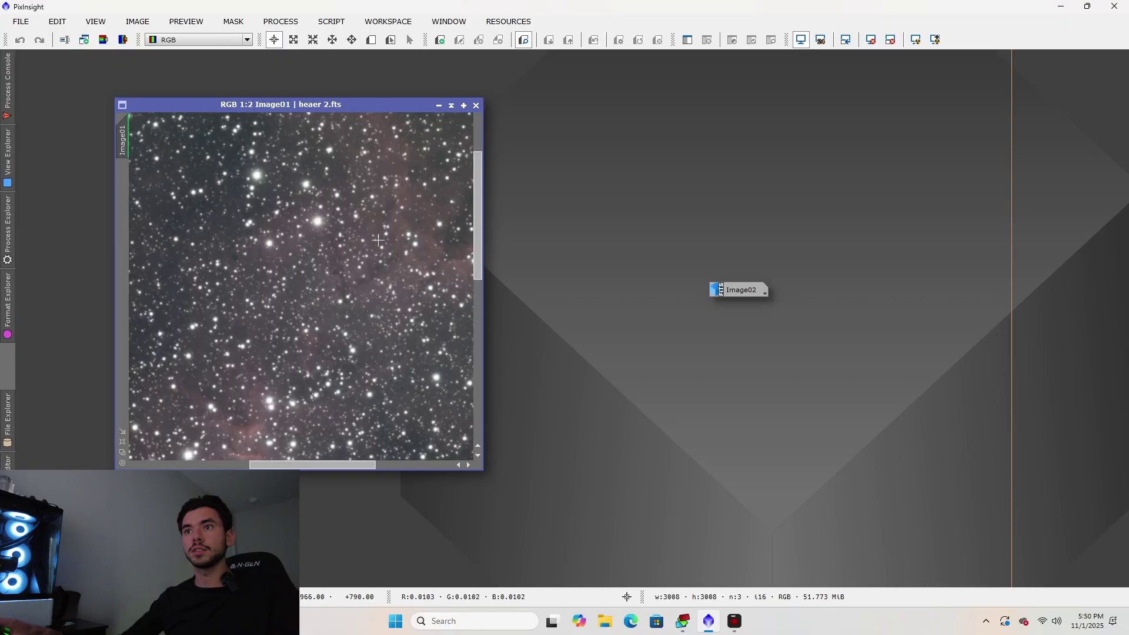
scroll(279, 197, "up", 5)
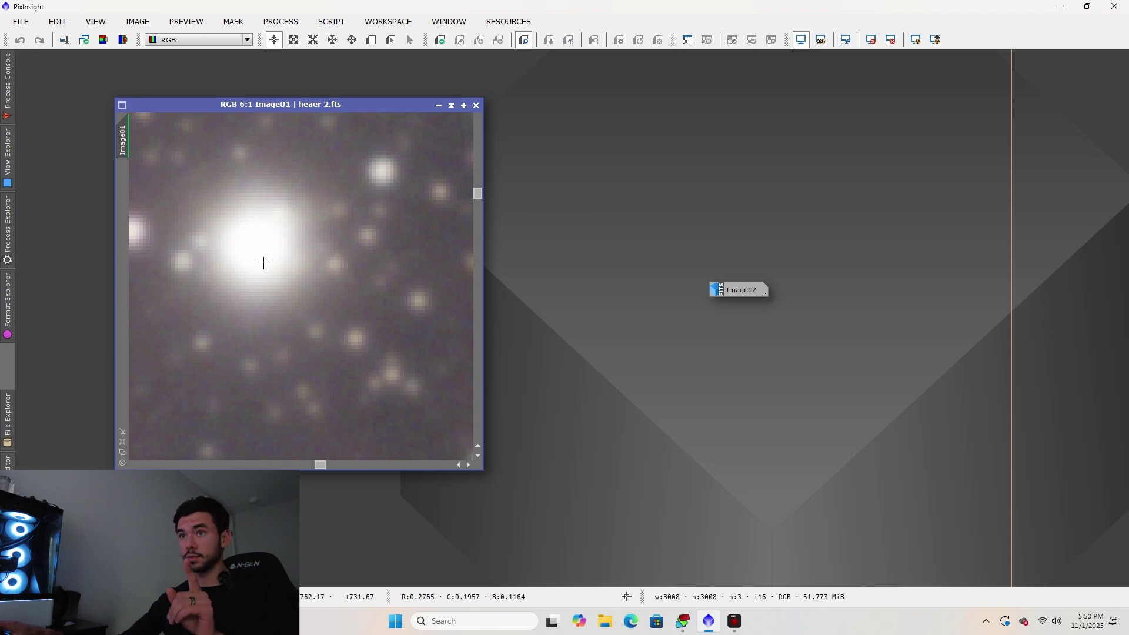
scroll(266, 264, "down", 3)
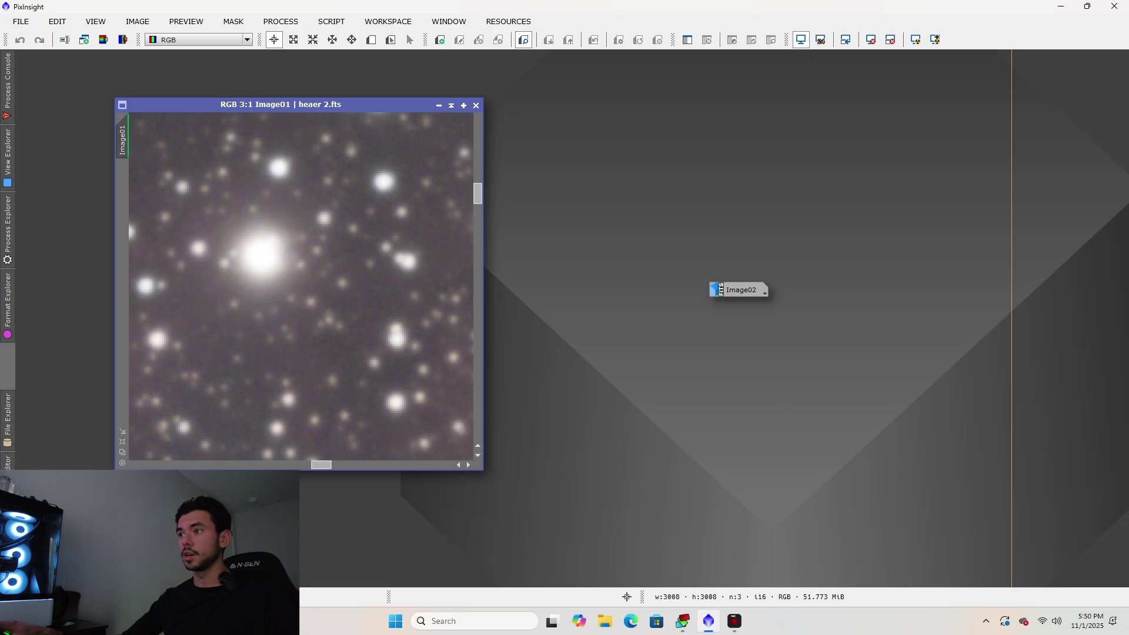
scroll(258, 270, "down", 4)
scroll(258, 270, "up", 3)
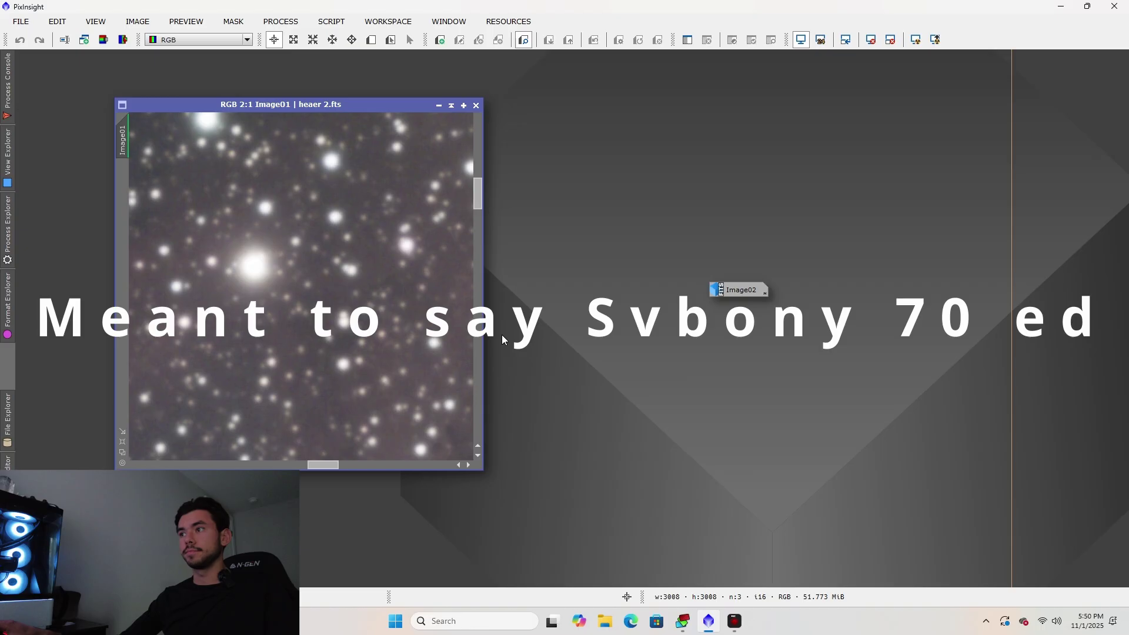
Restore the minimized Image02 and inspect the star shapes and colour fringing in each corner of its frame.
double_click(739, 289)
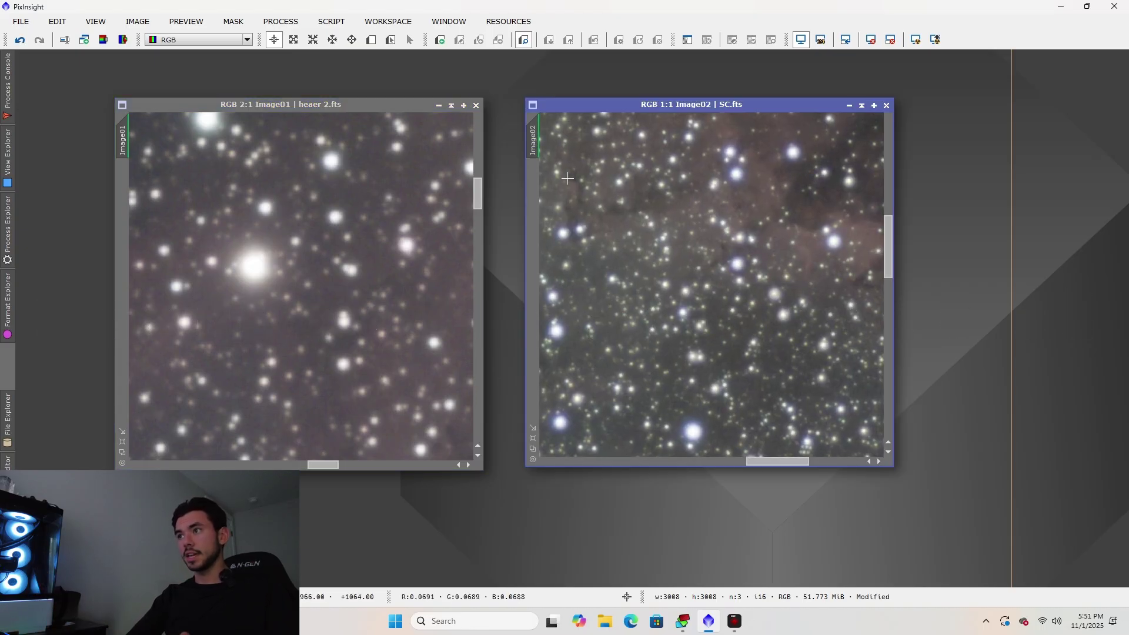
scroll(568, 178, "down", 3)
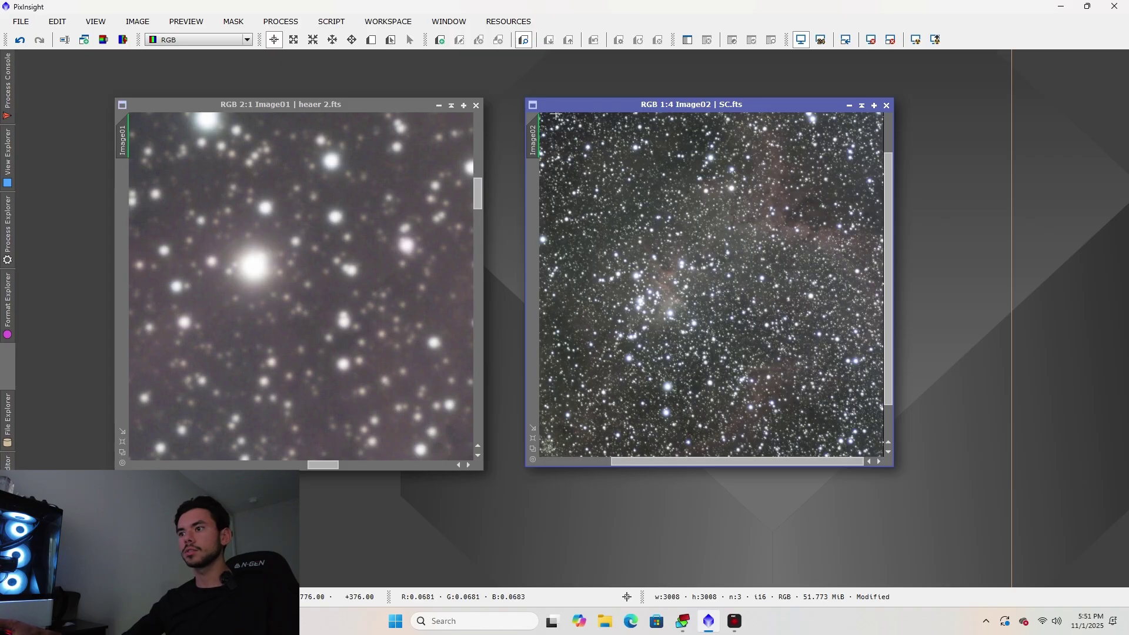
scroll(547, 126, "up", 1)
scroll(553, 128, "up", 4)
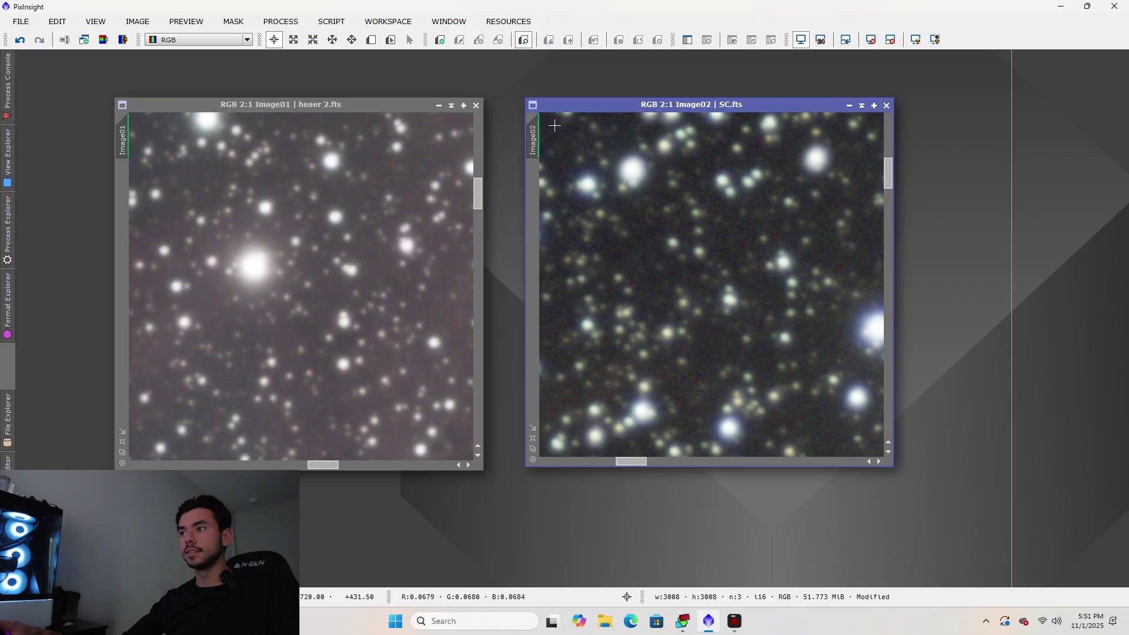
scroll(598, 180, "down", 6)
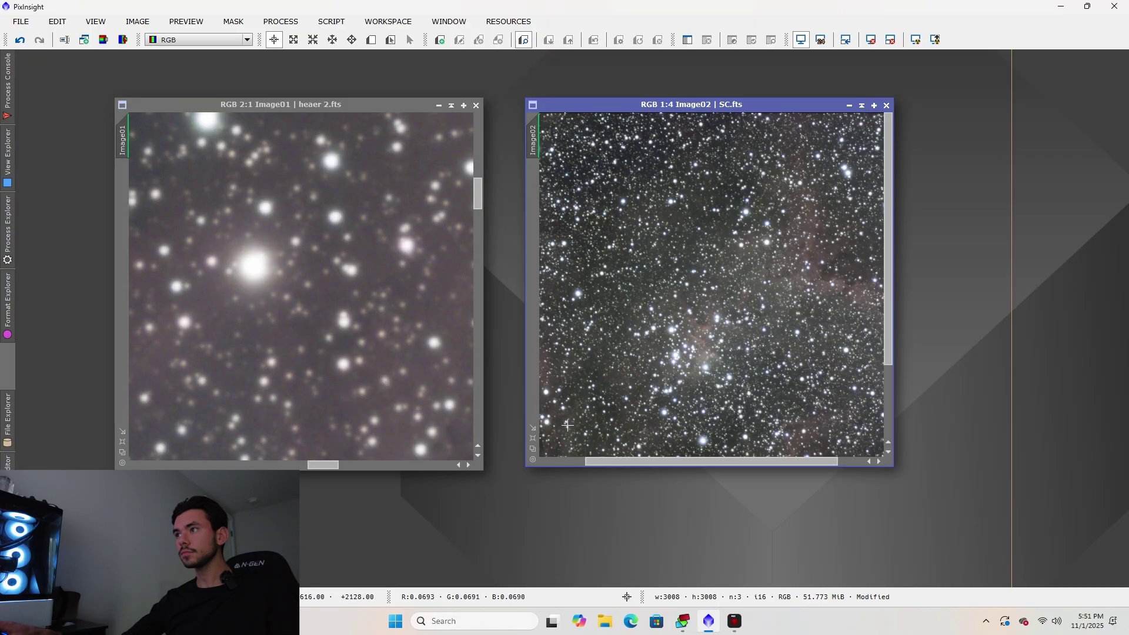
scroll(550, 427, "up", 3)
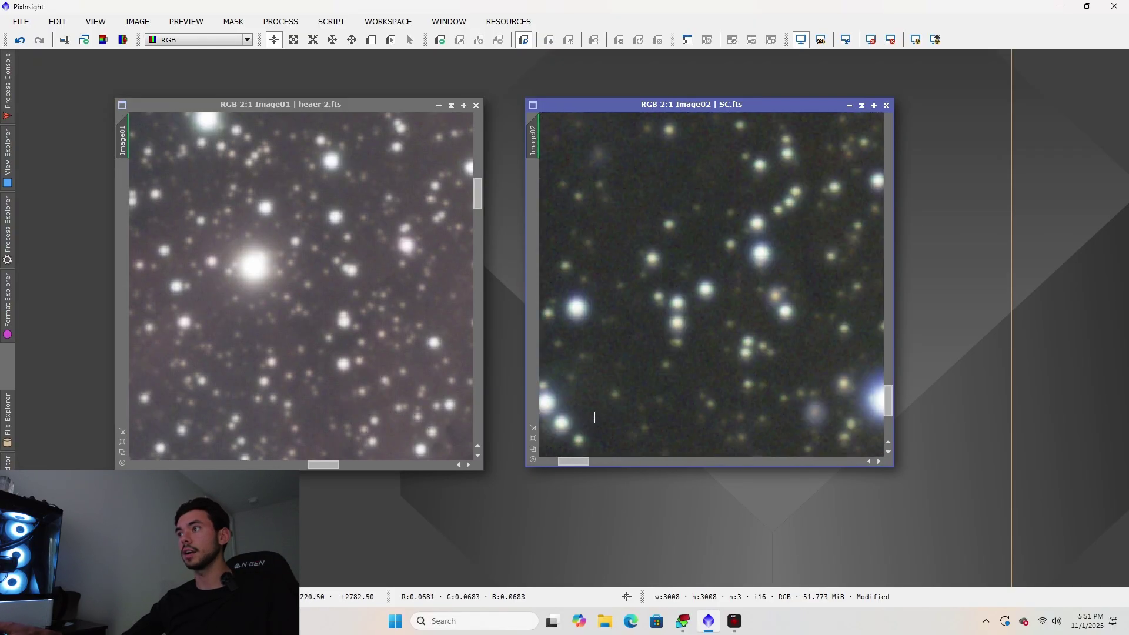
scroll(596, 415, "down", 5)
scroll(875, 132, "up", 8)
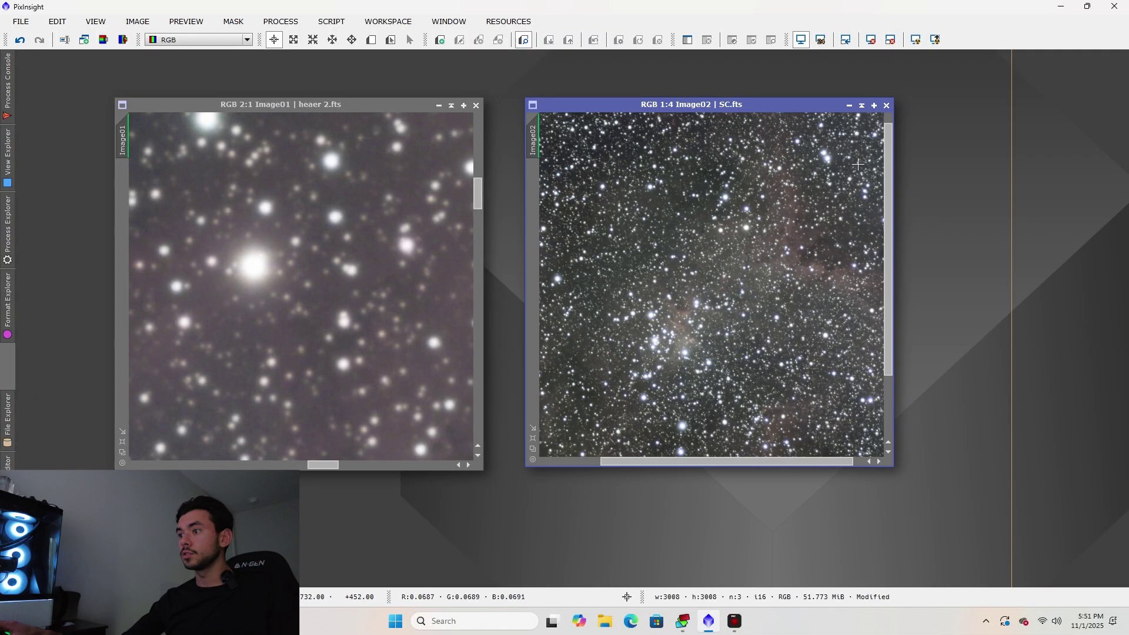
scroll(875, 132, "up", 2)
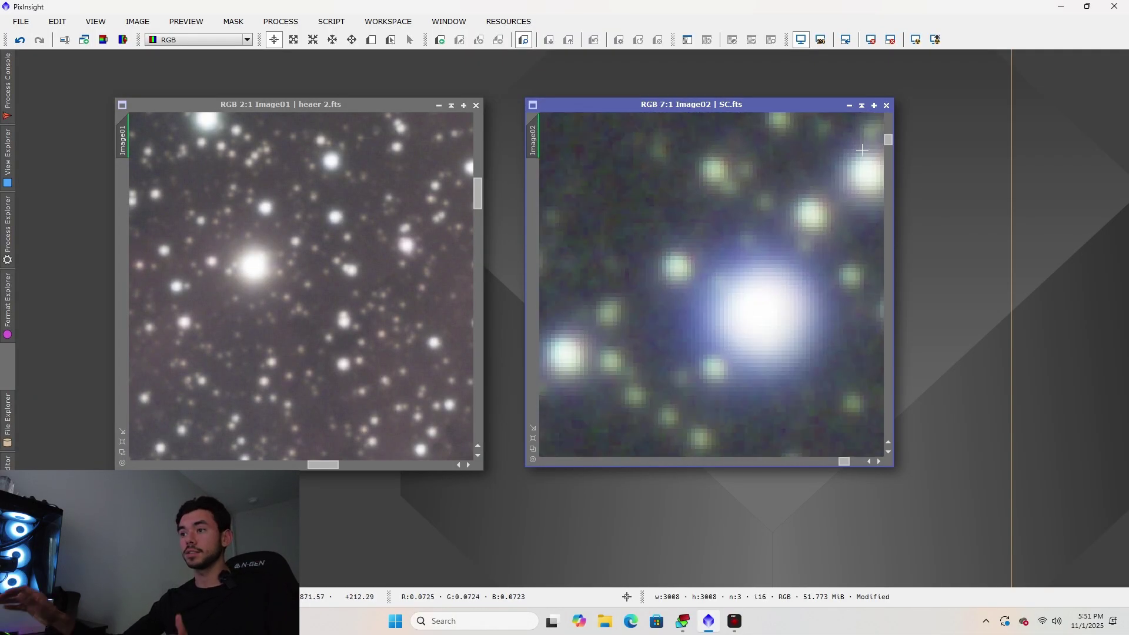
scroll(851, 306, "down", 9)
scroll(852, 306, "up", 8)
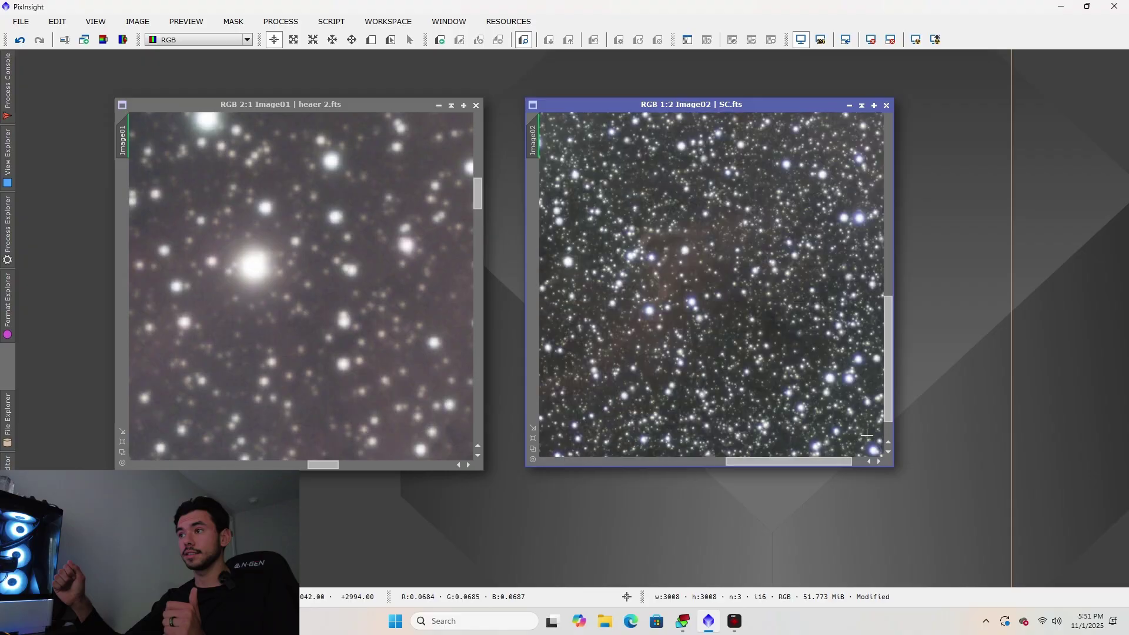
scroll(847, 410, "up", 1)
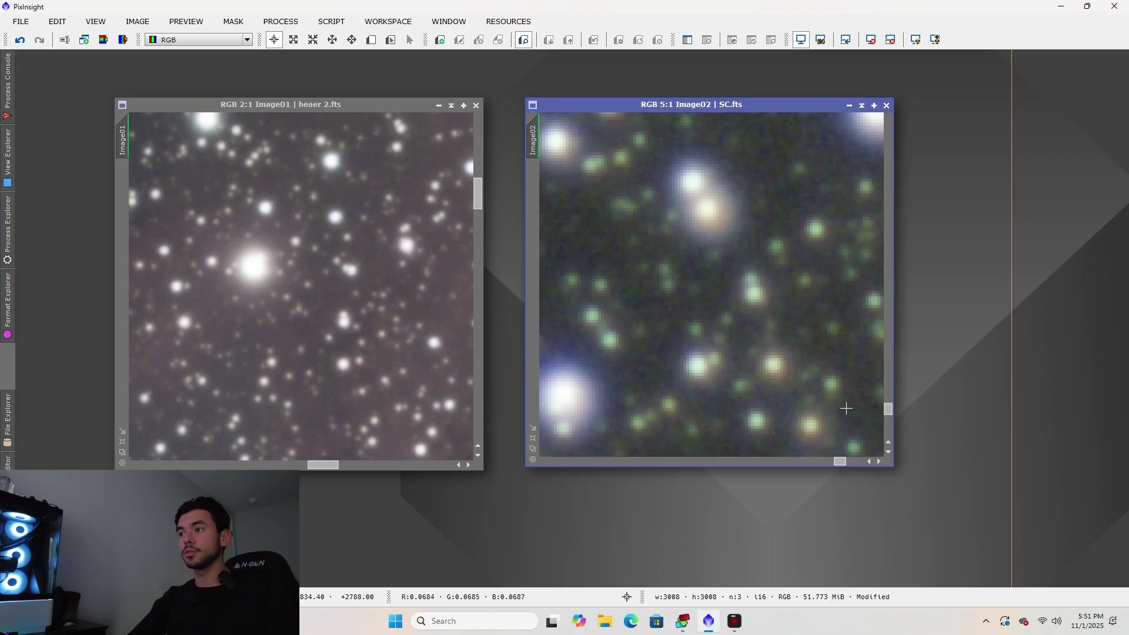
scroll(846, 407, "down", 7)
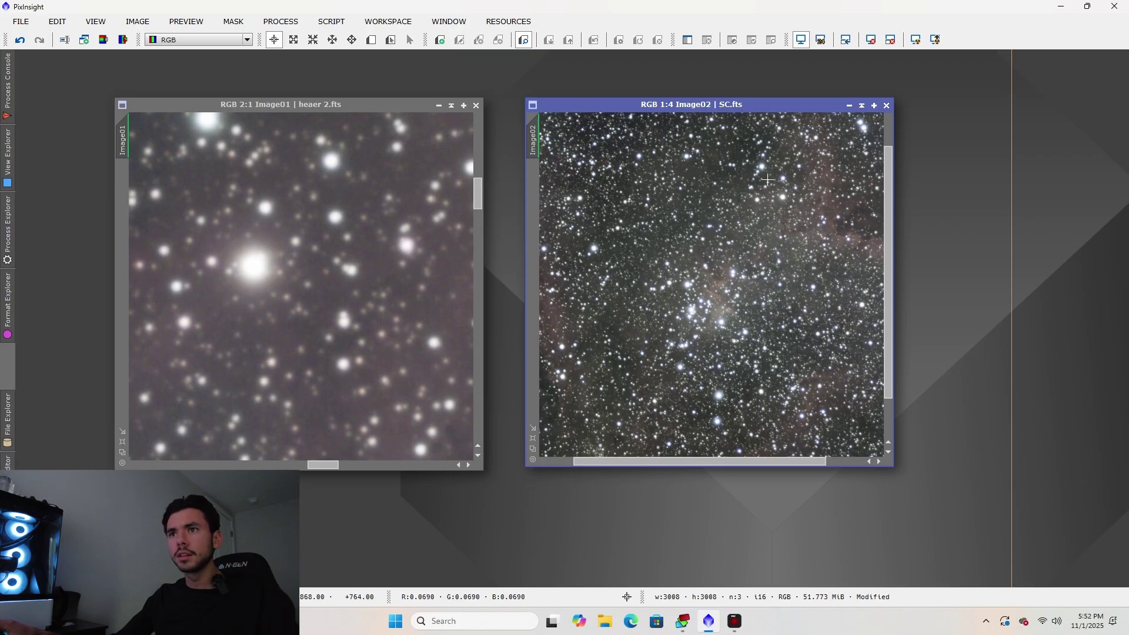
Compare the halo and colour fringing of the same bright star above the central cluster in Image02 and Image01.
scroll(792, 192, "up", 2)
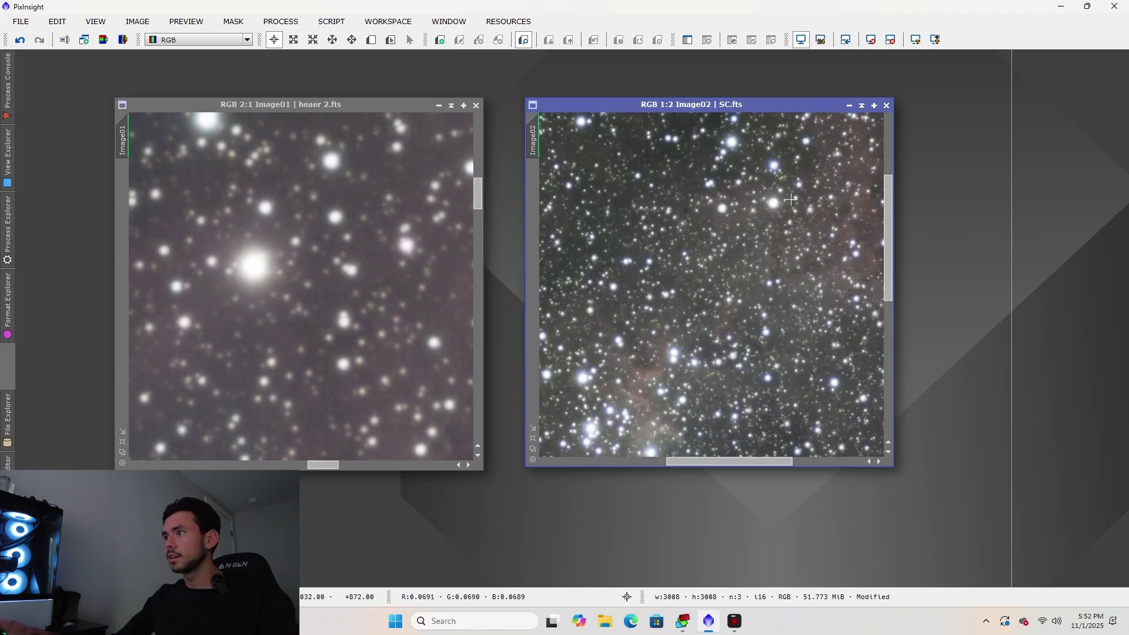
left_click(338, 296)
scroll(338, 295, "down", 2)
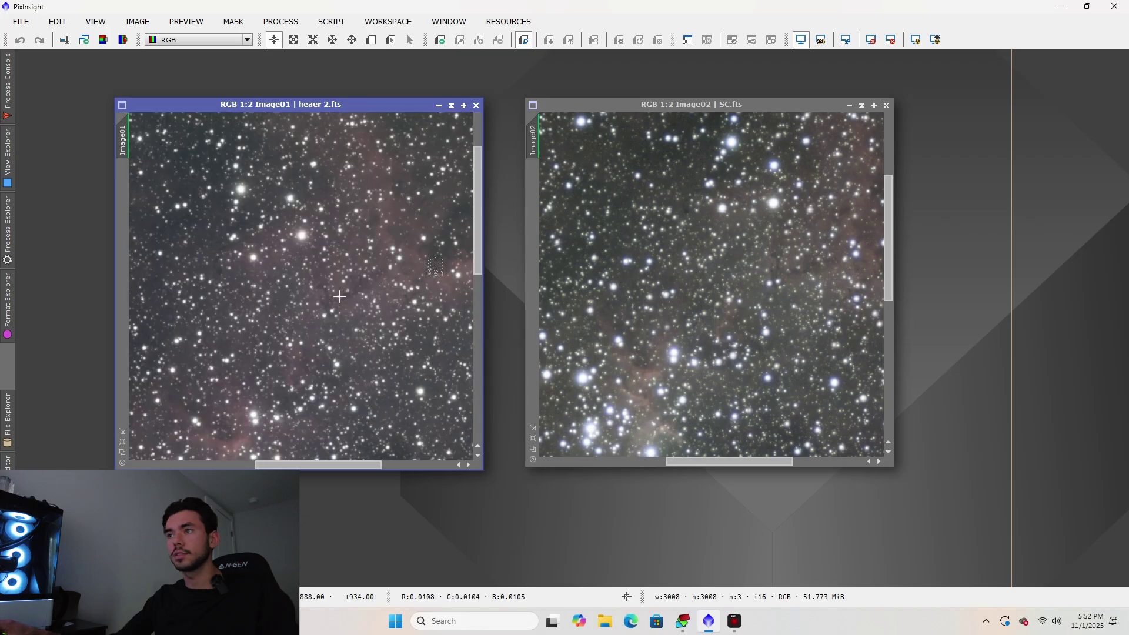
scroll(338, 295, "up", 1)
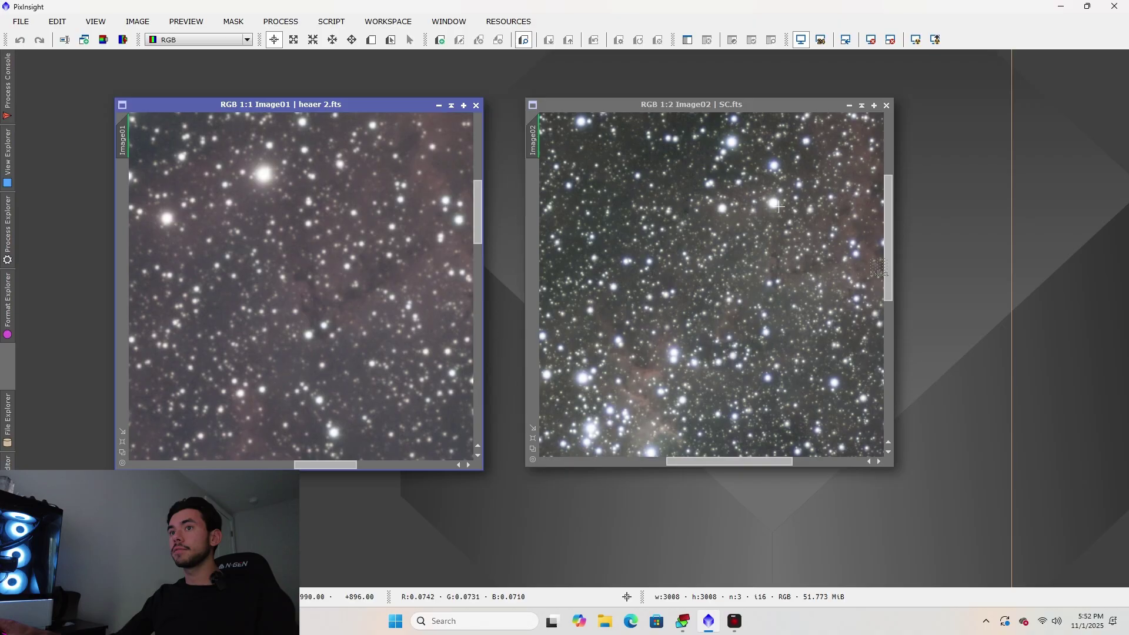
left_click(768, 200)
scroll(768, 200, "up", 4)
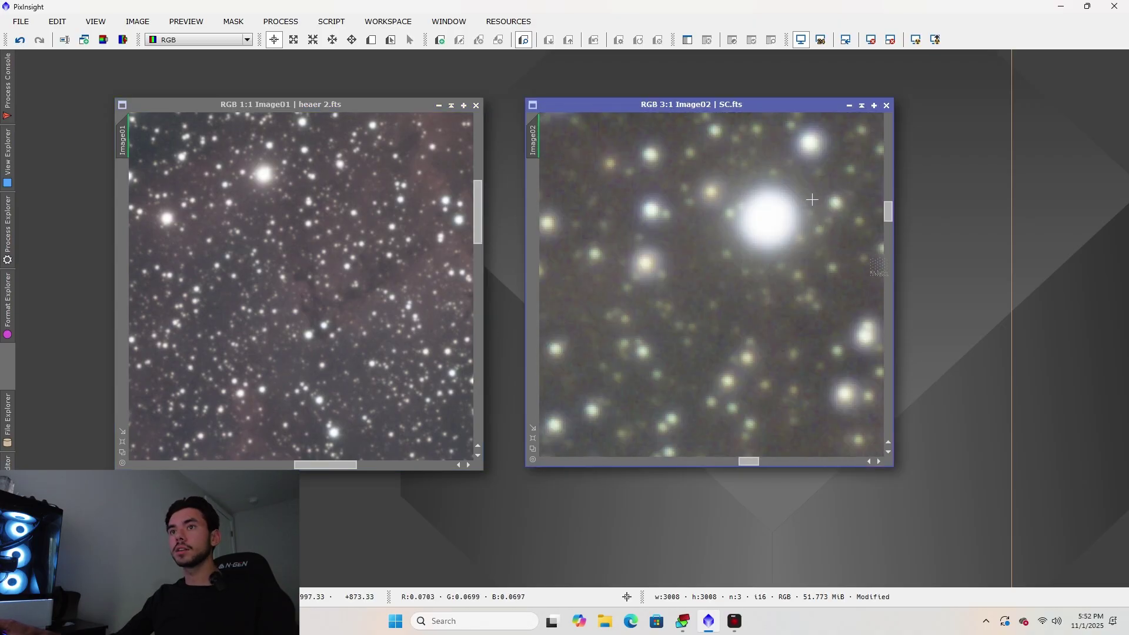
scroll(800, 200, "up", 2)
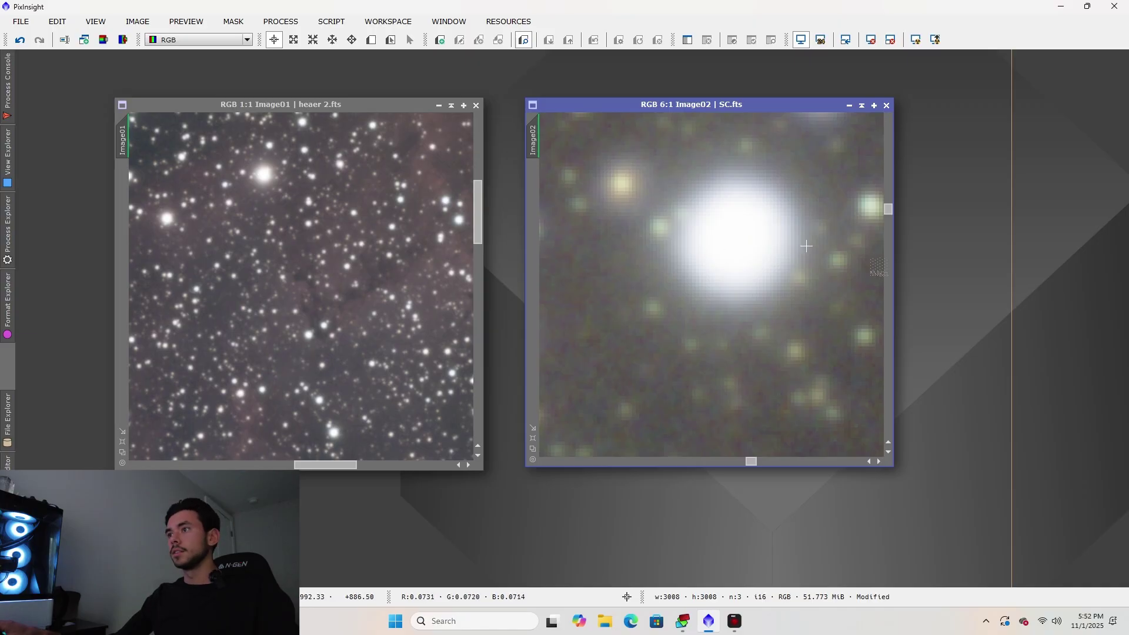
left_click(245, 164)
scroll(263, 146, "up", 3)
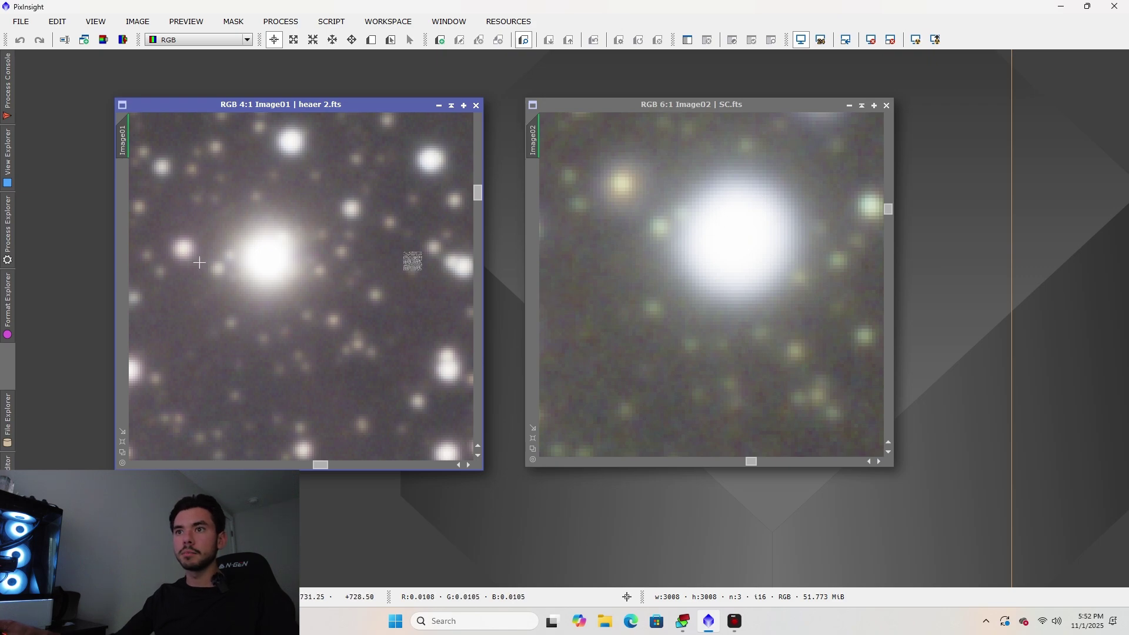
scroll(223, 253, "up", 4)
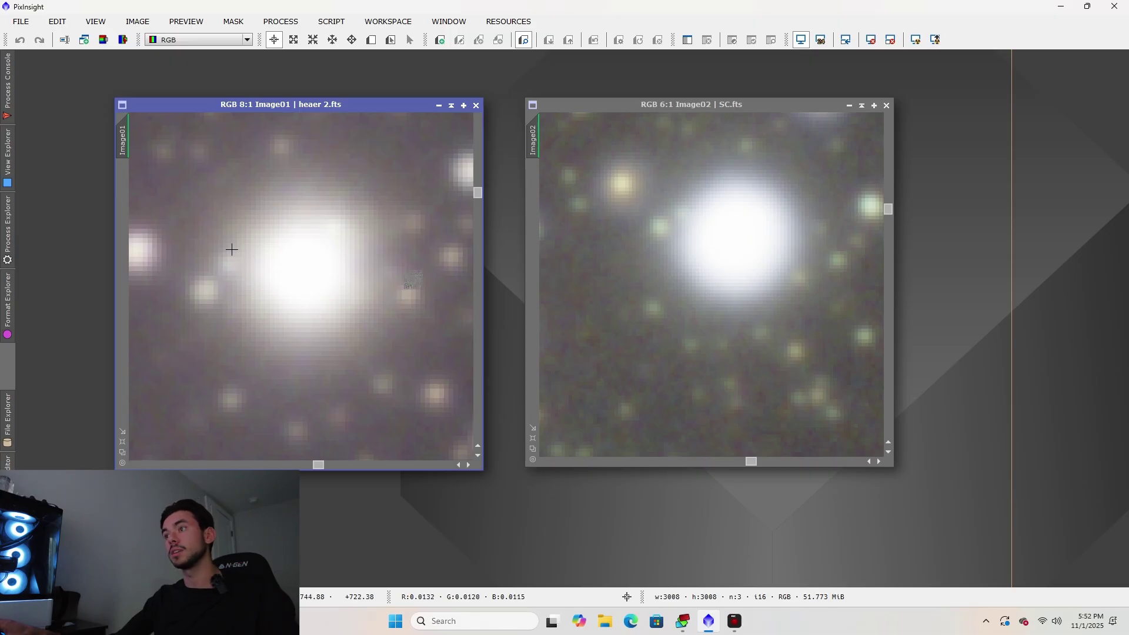
scroll(682, 211, "up", 4)
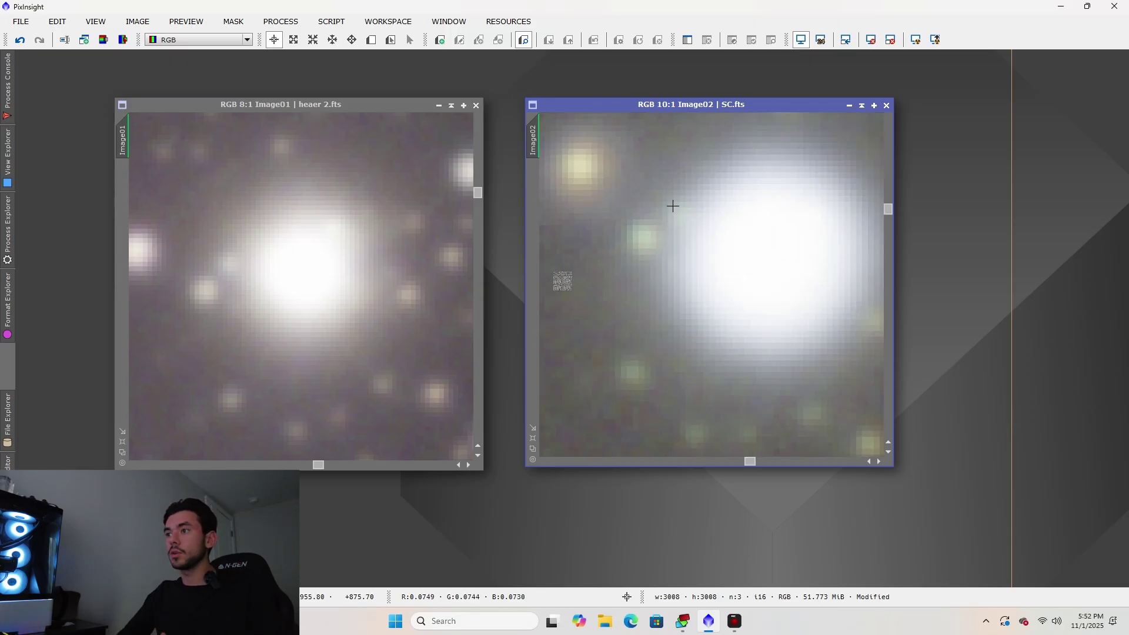
scroll(764, 262, "down", 15)
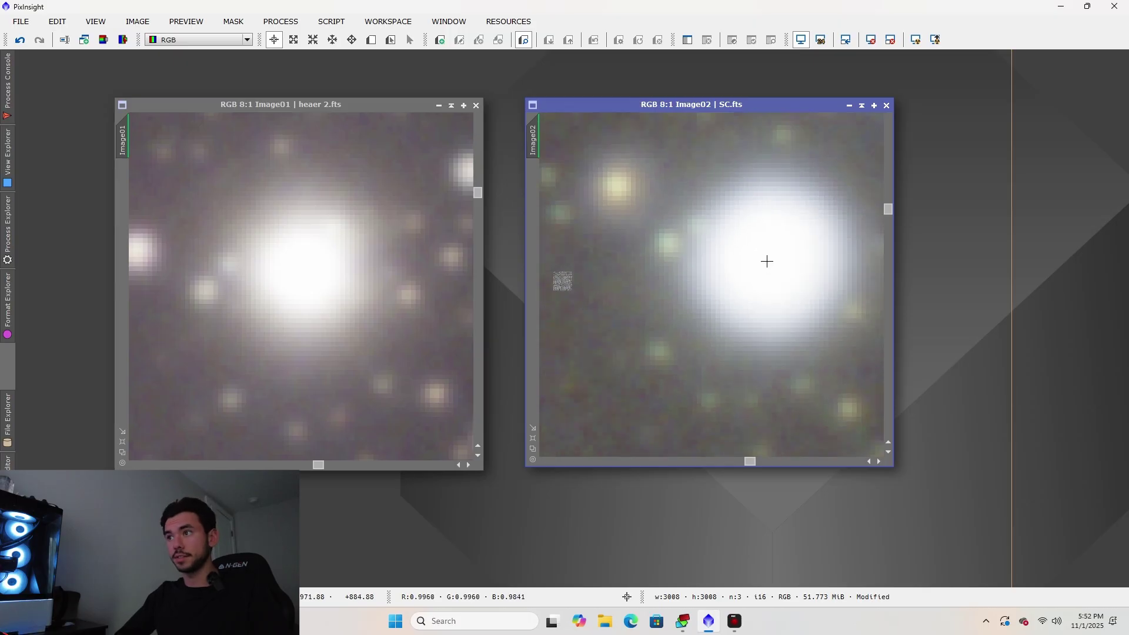
scroll(776, 268, "down", 3)
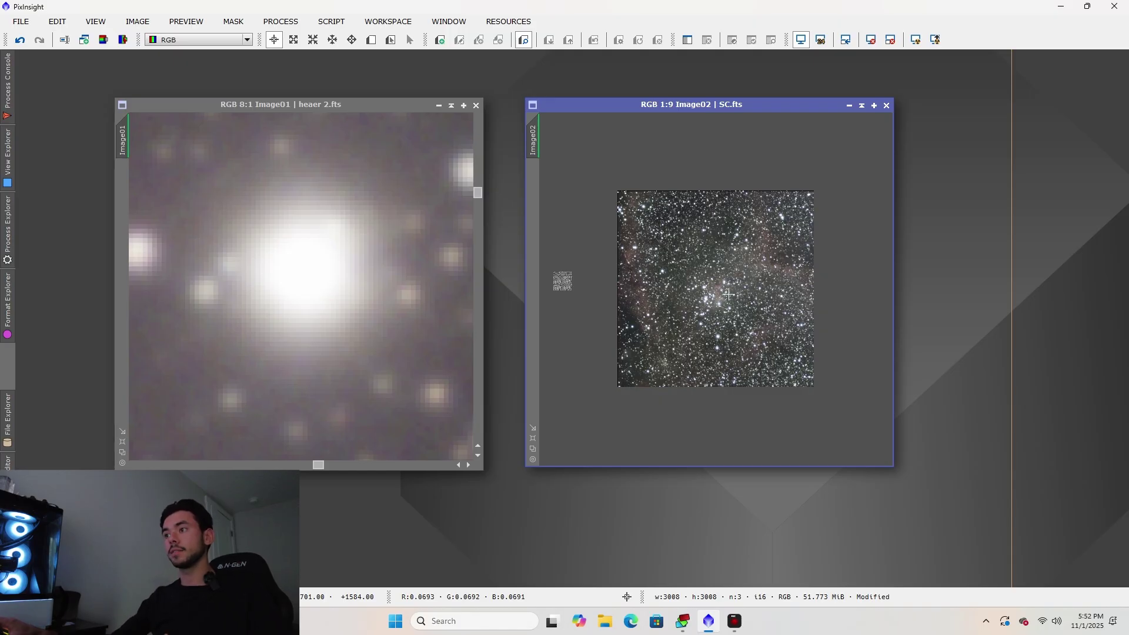
Compare the central cluster and its surrounding red nebulosity in Image02 and Image01, both close up and across the wider field.
scroll(729, 294, "up", 6)
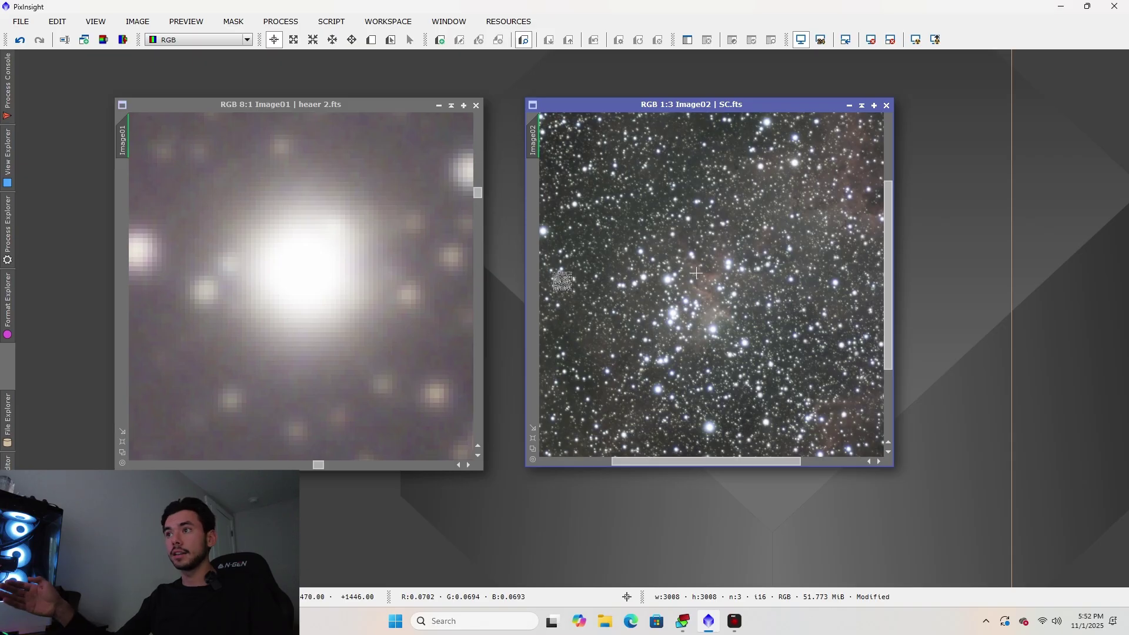
scroll(696, 274, "up", 2)
scroll(692, 273, "down", 6)
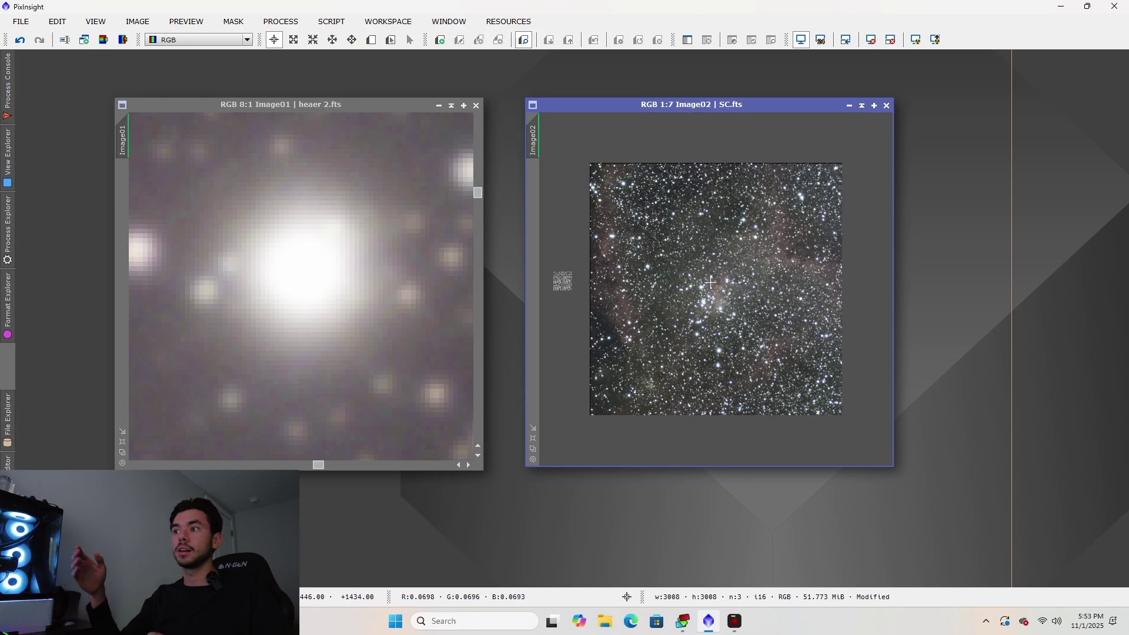
scroll(729, 270, "down", 1)
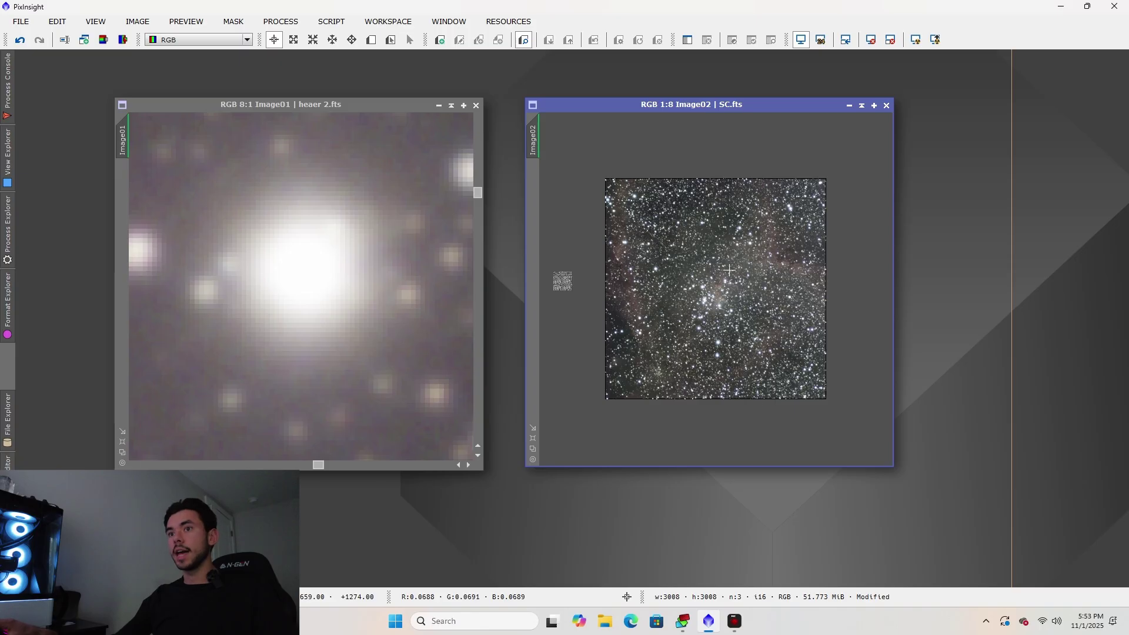
scroll(251, 310, "down", 9)
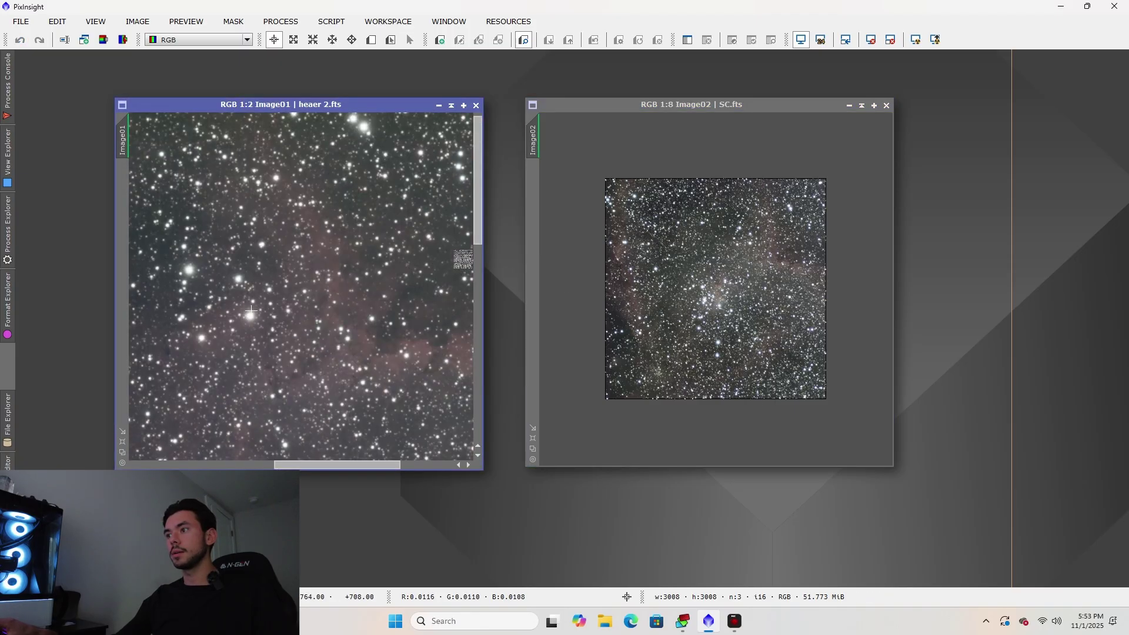
scroll(251, 310, "down", 6)
scroll(326, 280, "up", 6)
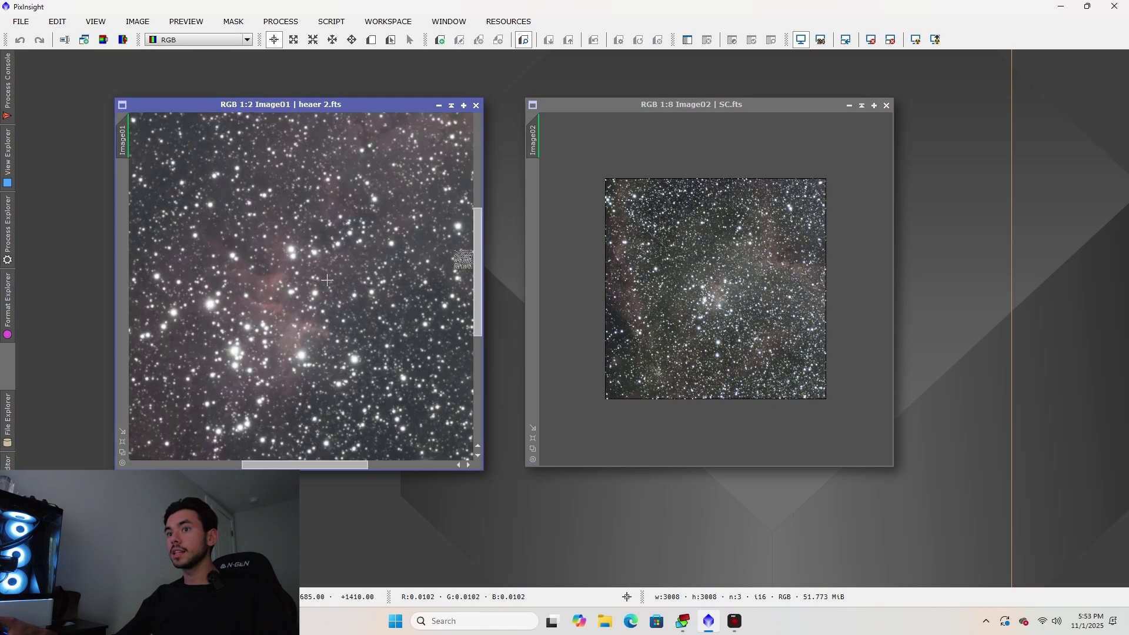
scroll(698, 280, "up", 8)
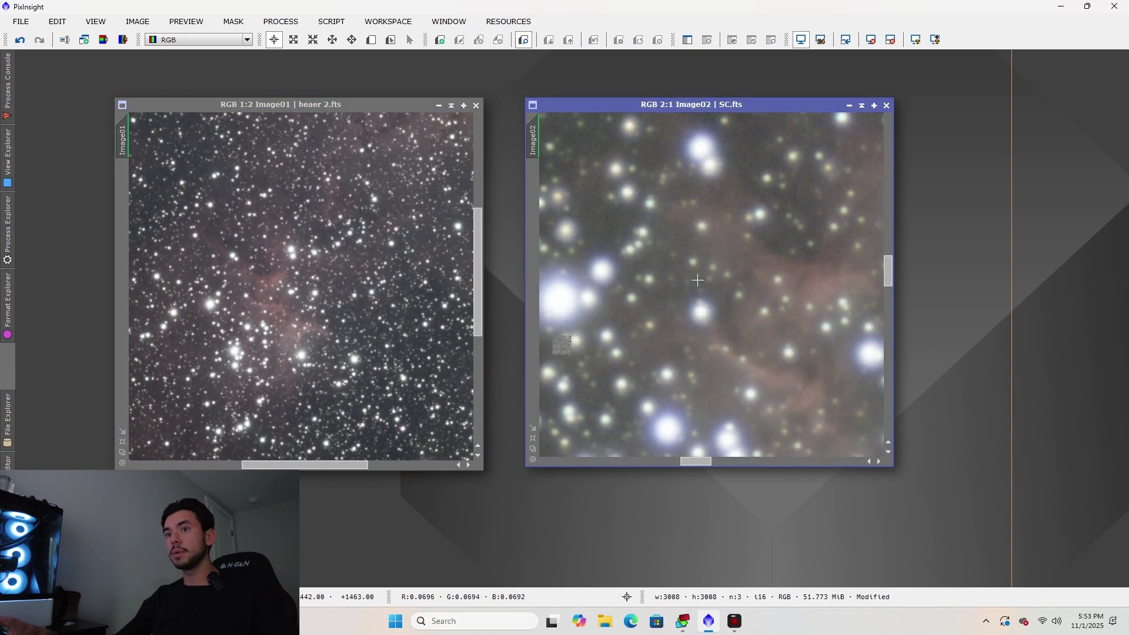
scroll(705, 294, "down", 1)
scroll(300, 282, "up", 2)
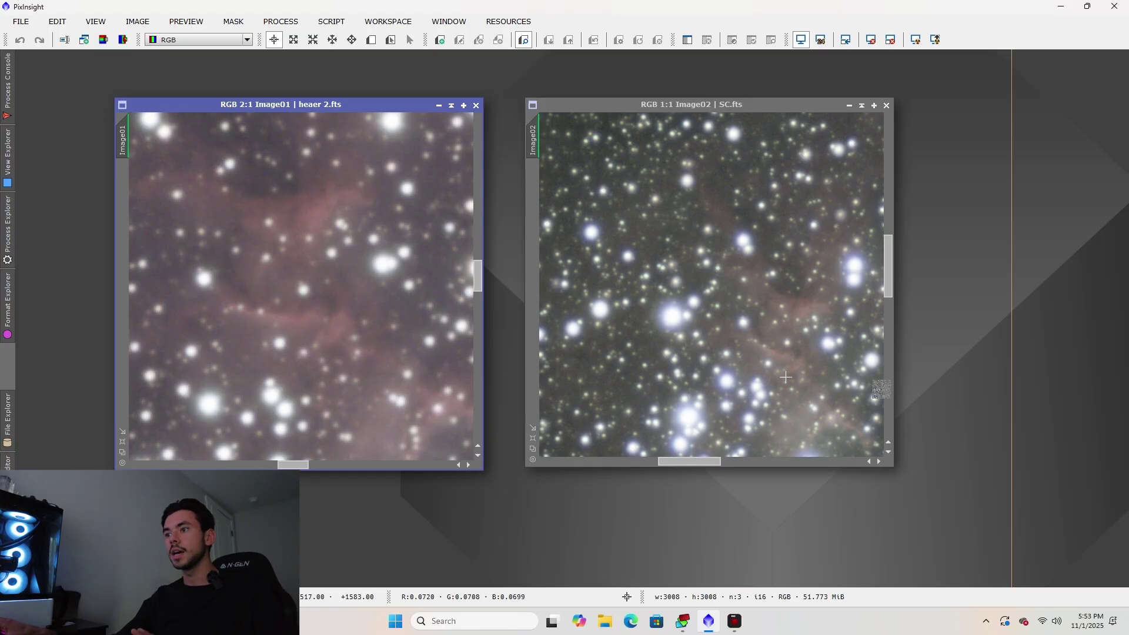
key("ctrl+shift+z")
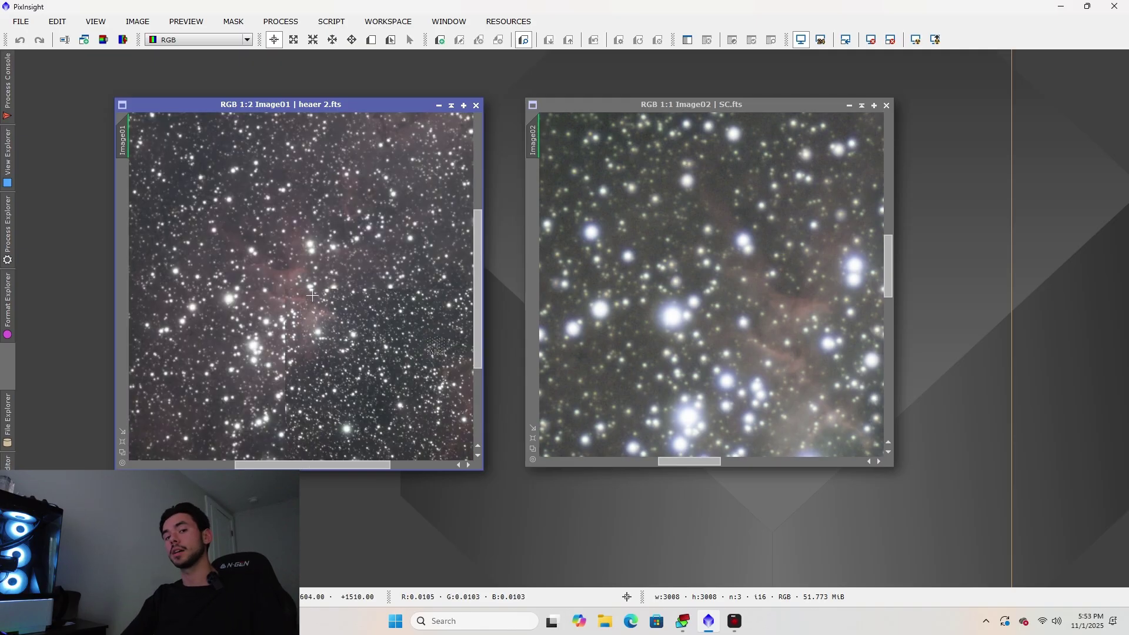
scroll(751, 322, "down", 6)
scroll(751, 322, "up", 3)
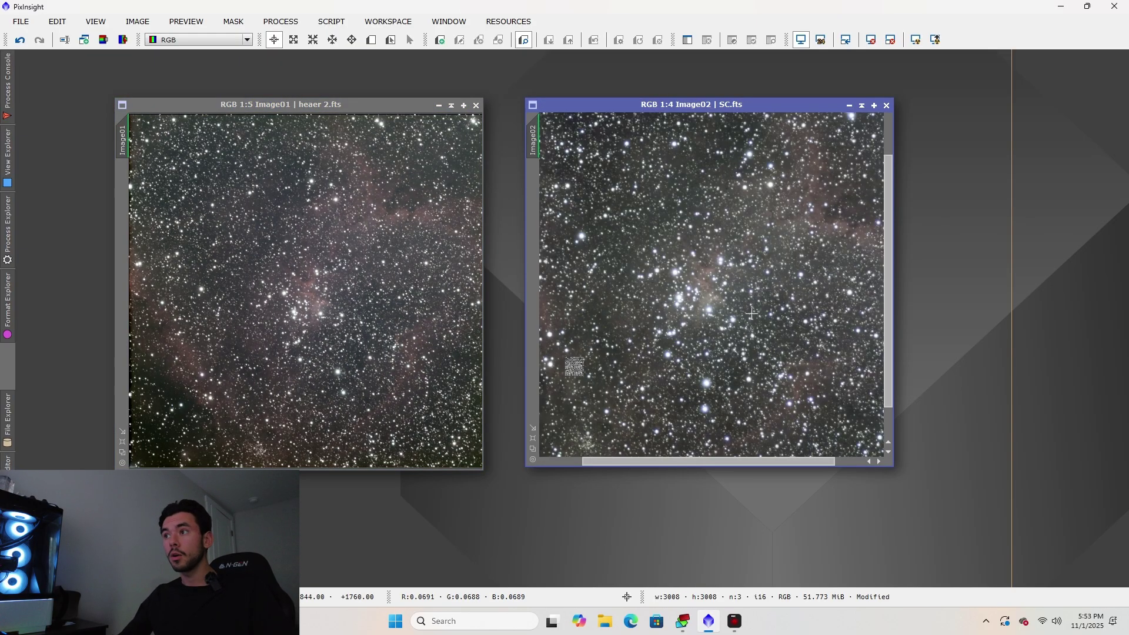